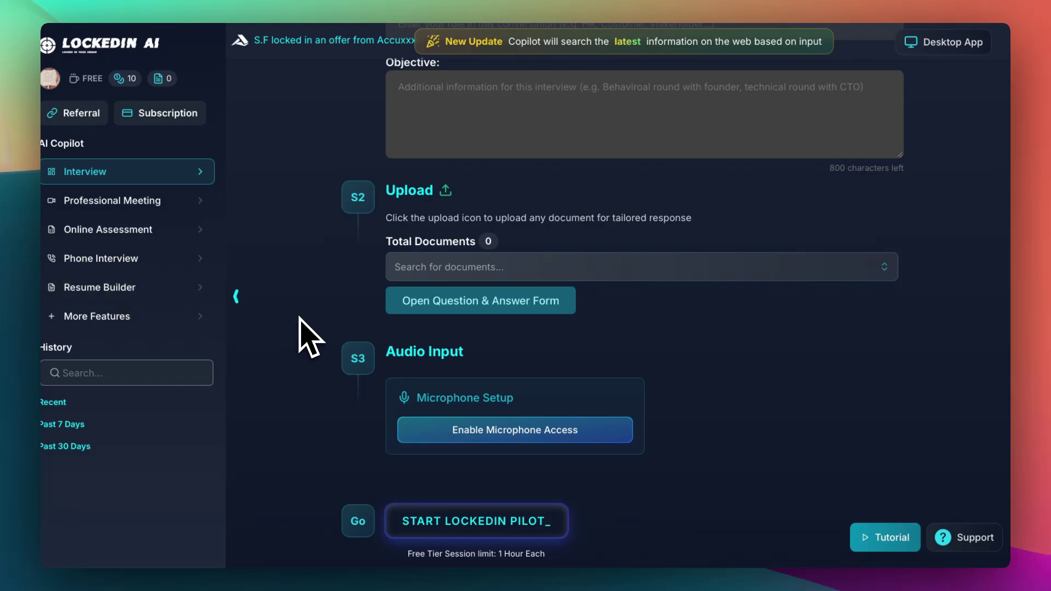
scroll(299, 318, "up", 5)
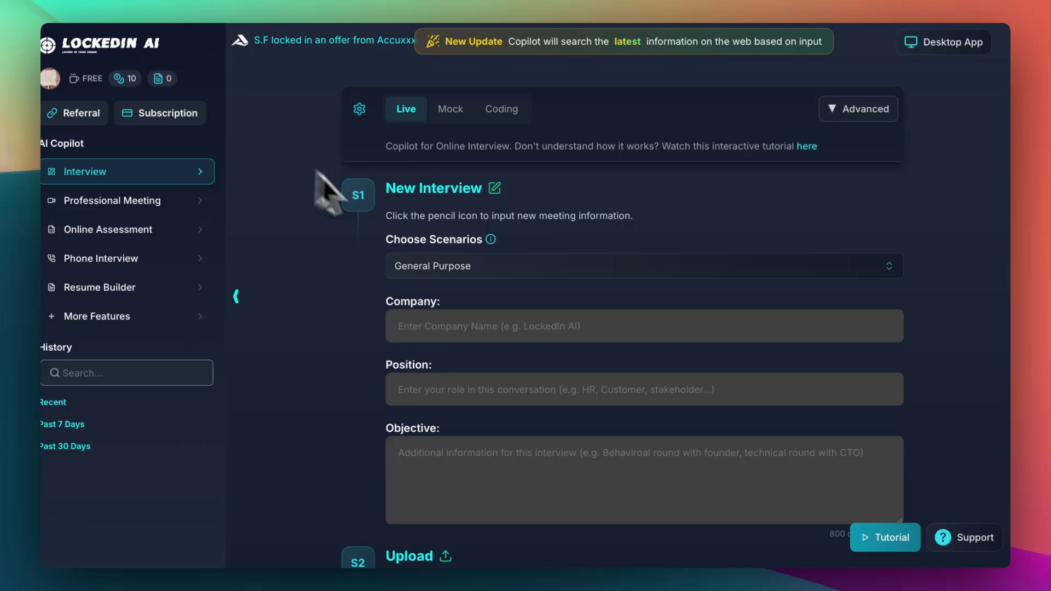
Leave Choose Scenarios empty, and enter 'Engineering Firm' as Company and 'Lead Engineer' as Position.
left_click(514, 271)
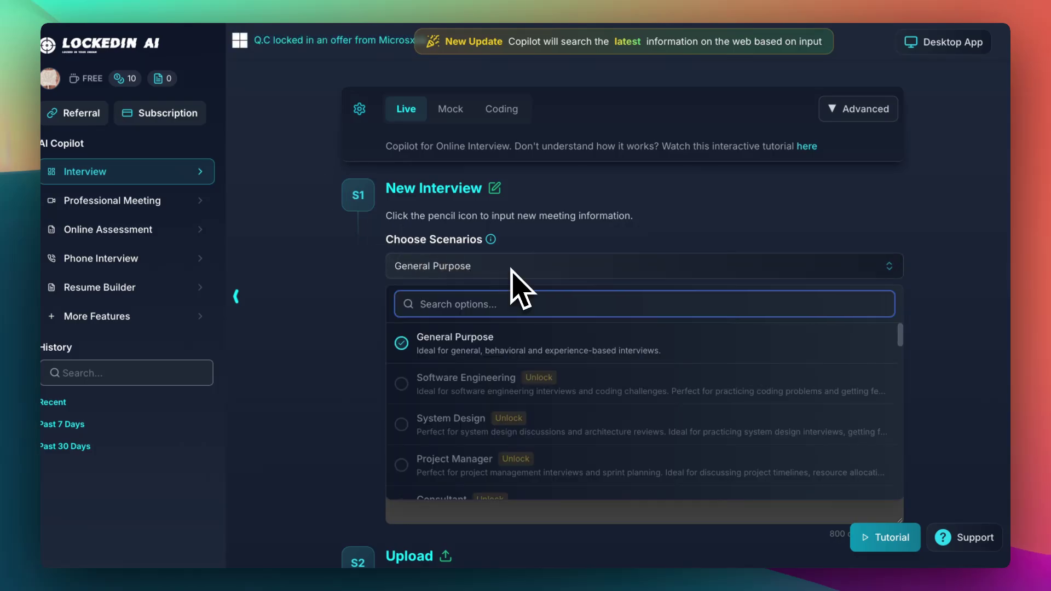
scroll(503, 353, "down", 3)
scroll(502, 361, "up", 3)
left_click(503, 361)
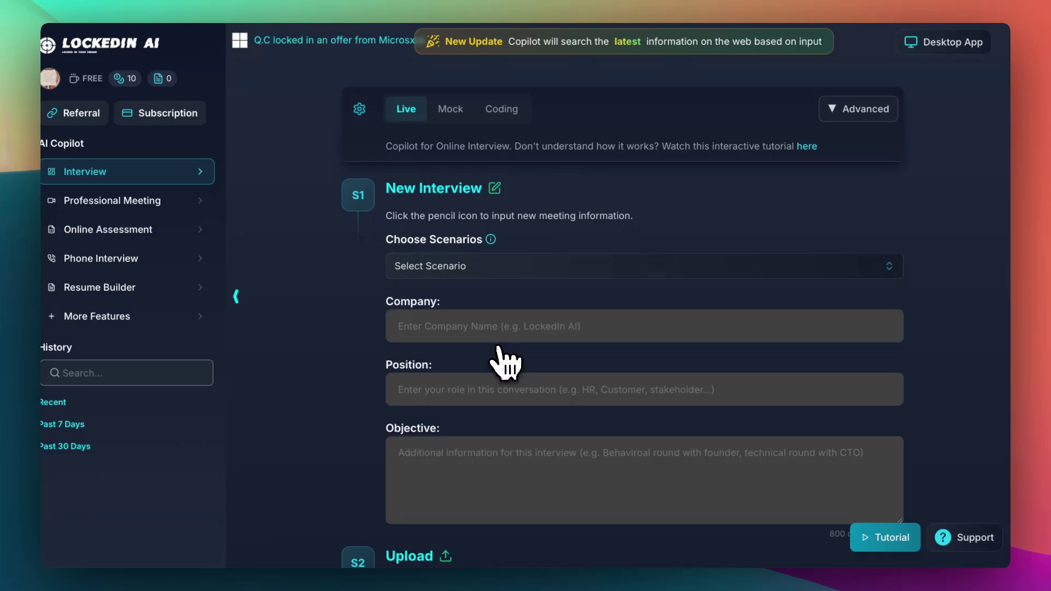
scroll(503, 345, "down", 1)
left_click(508, 317)
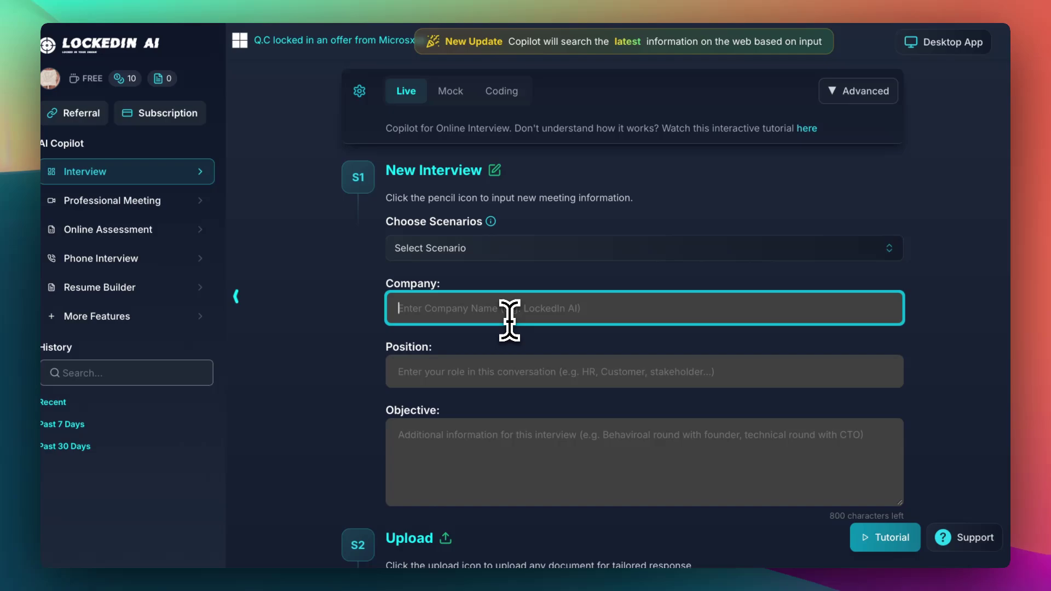
type("Enginn")
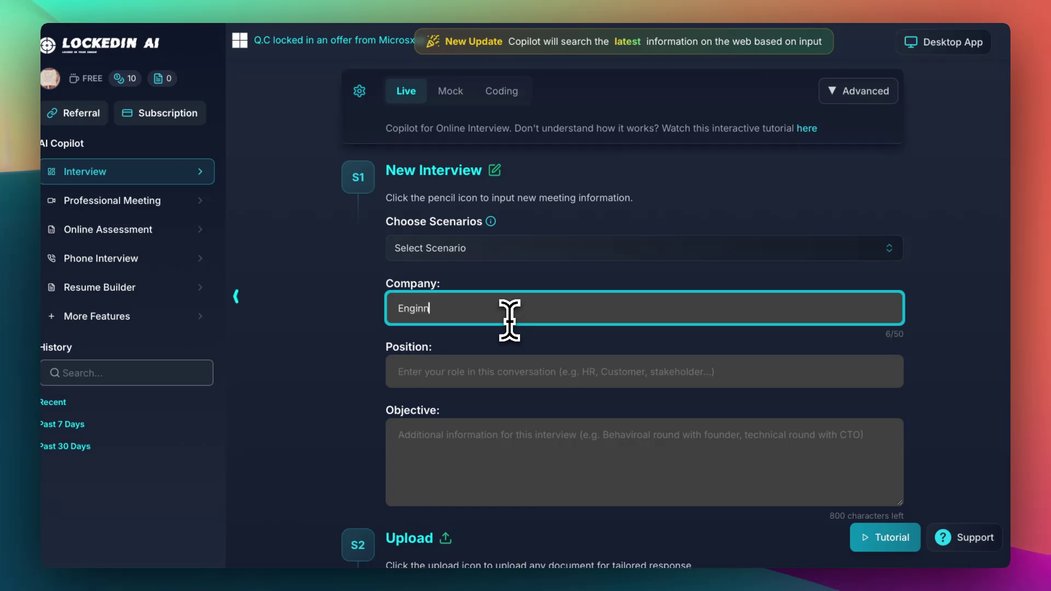
key("BackSpace")
type("eering ")
type("Firm")
key("Tab")
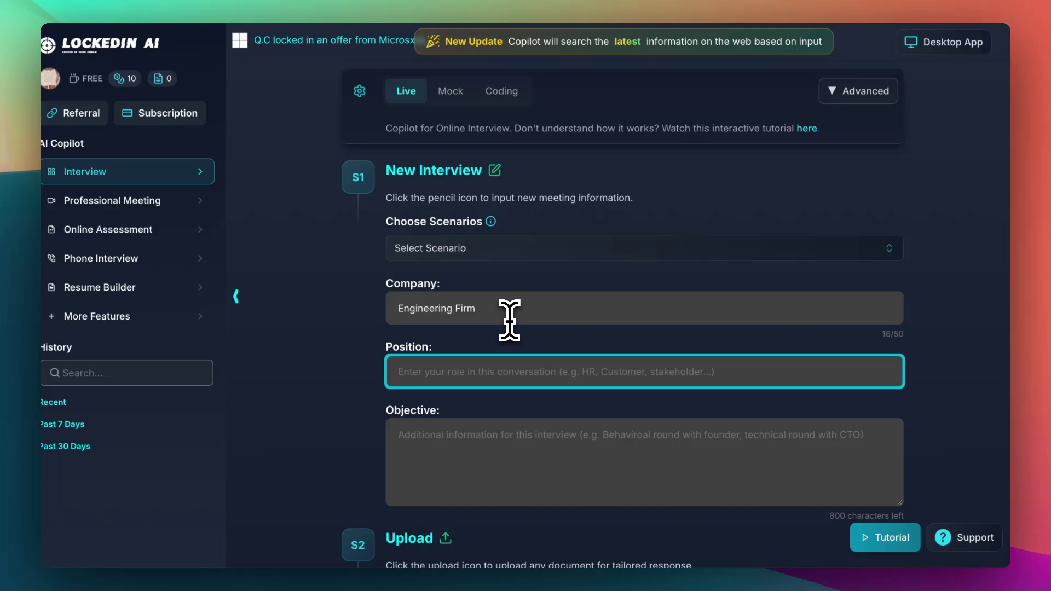
type("Lead Enf")
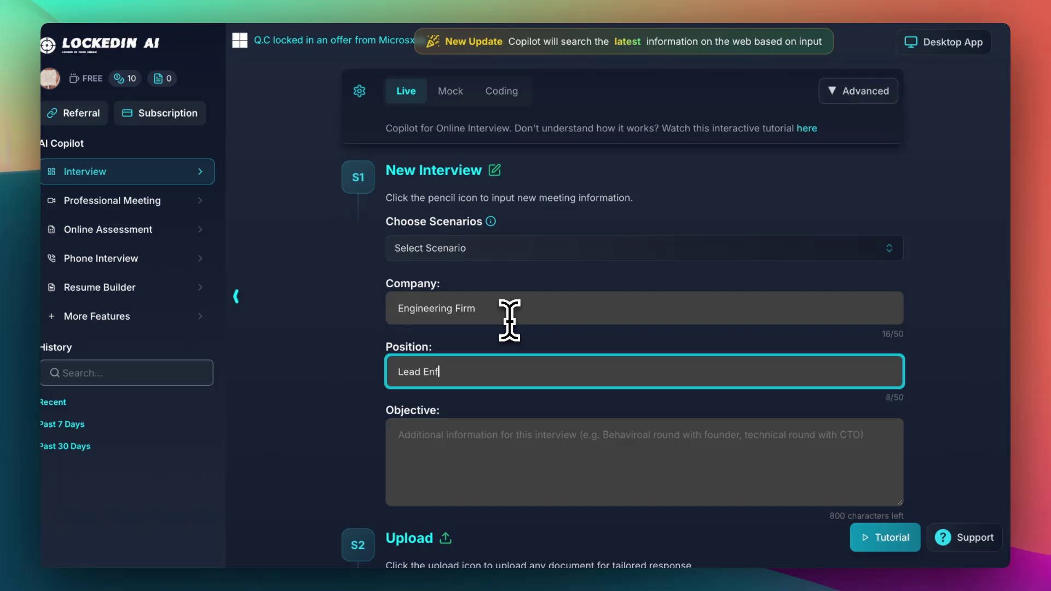
key("BackSpace")
type("gineer")
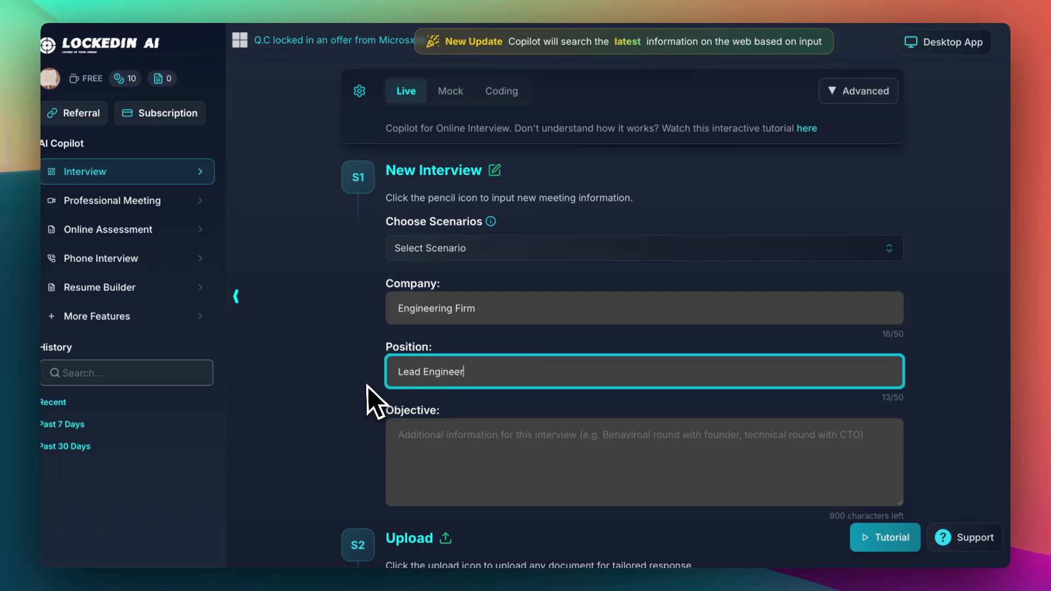
Start entering 'Behavioral Introductory Interview' in the Objective field.
left_click(368, 387)
scroll(371, 394, "down", 2)
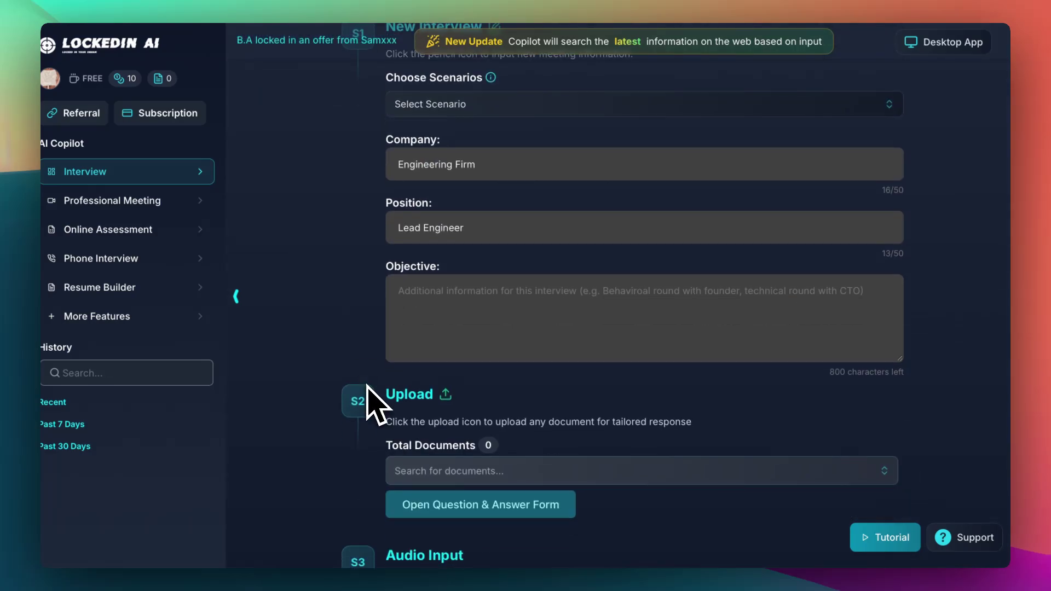
right_click(481, 300)
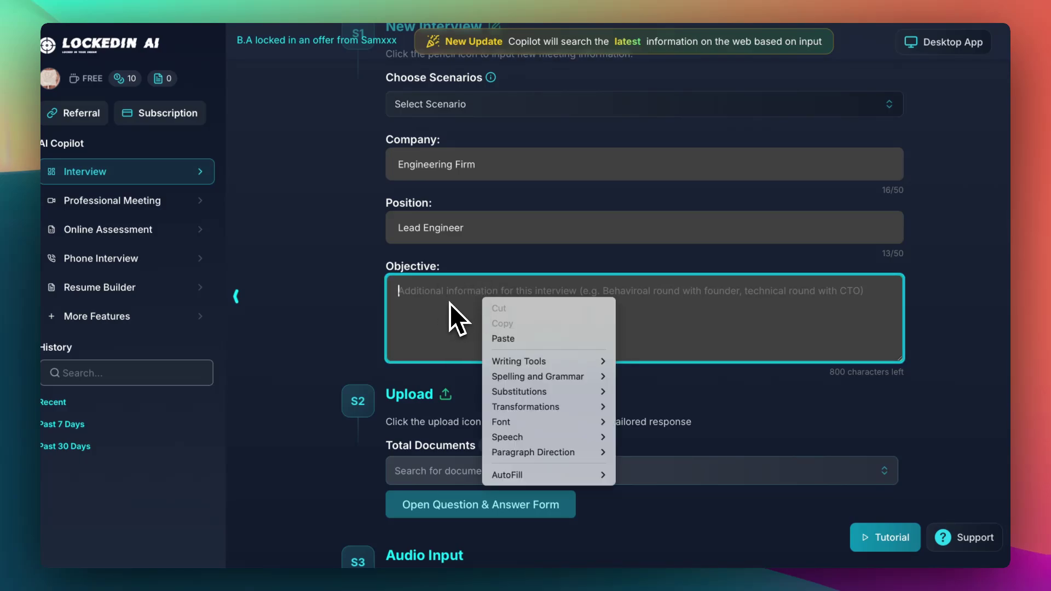
left_click(449, 303)
type("Behavioral")
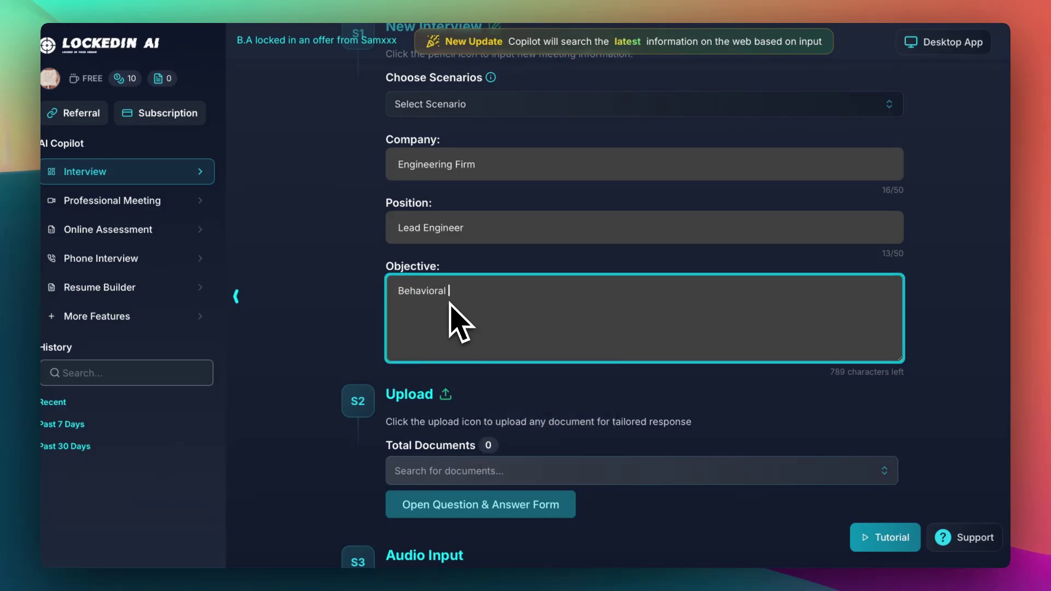
type(" Introductory ")
type("Interview")
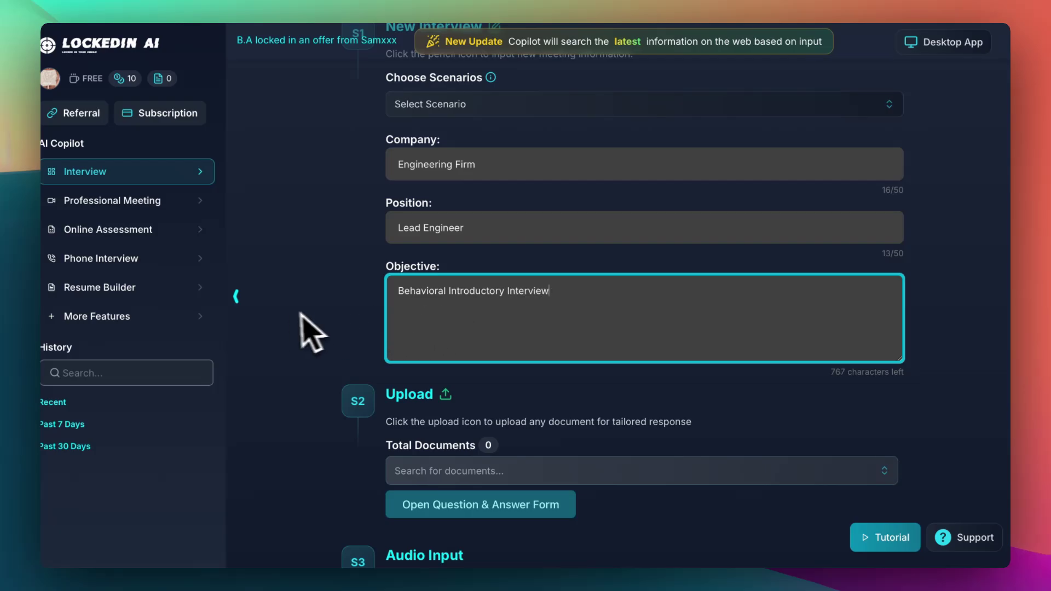
left_click(287, 328)
scroll(287, 329, "down", 2)
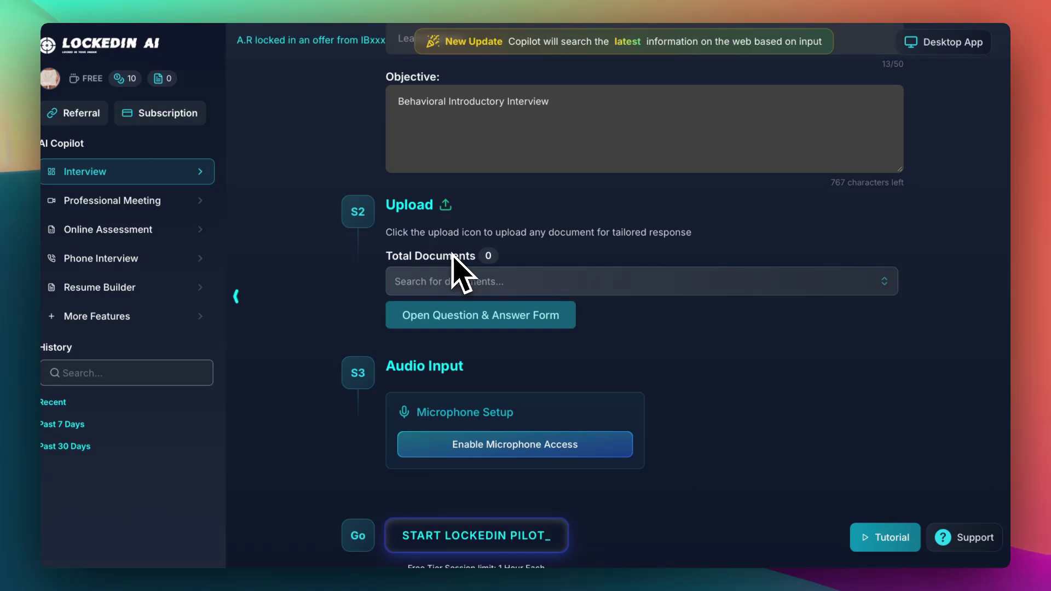
left_click(476, 282)
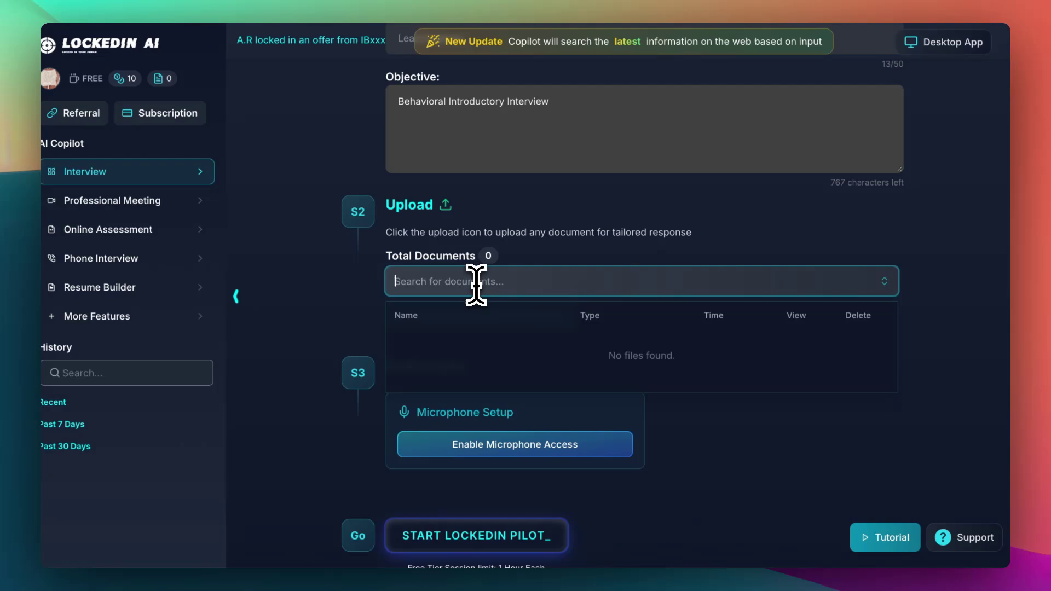
left_click(318, 303)
scroll(321, 303, "down", 1)
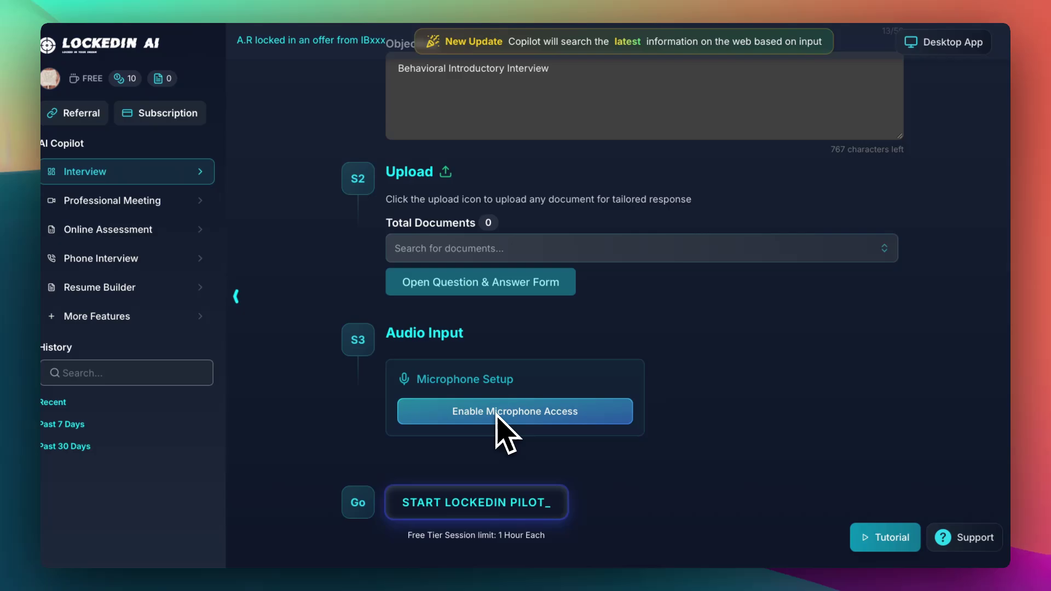
Attempt START LOCKEDIN PILOT and dismiss the 'Please fill all the required fields' warning.
left_click(519, 526)
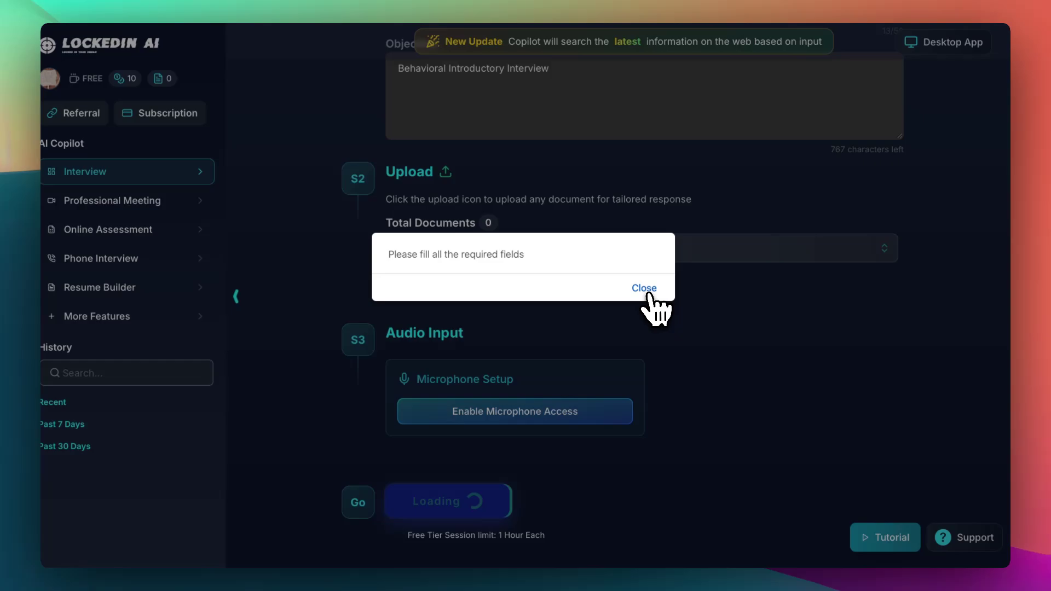
left_click(645, 289)
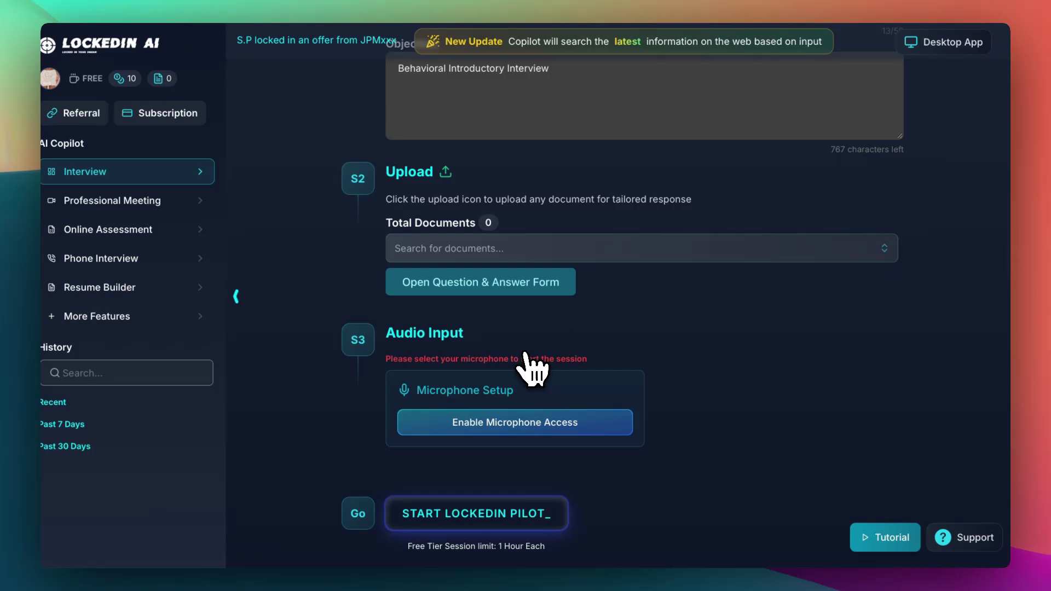
scroll(526, 361, "up", 5)
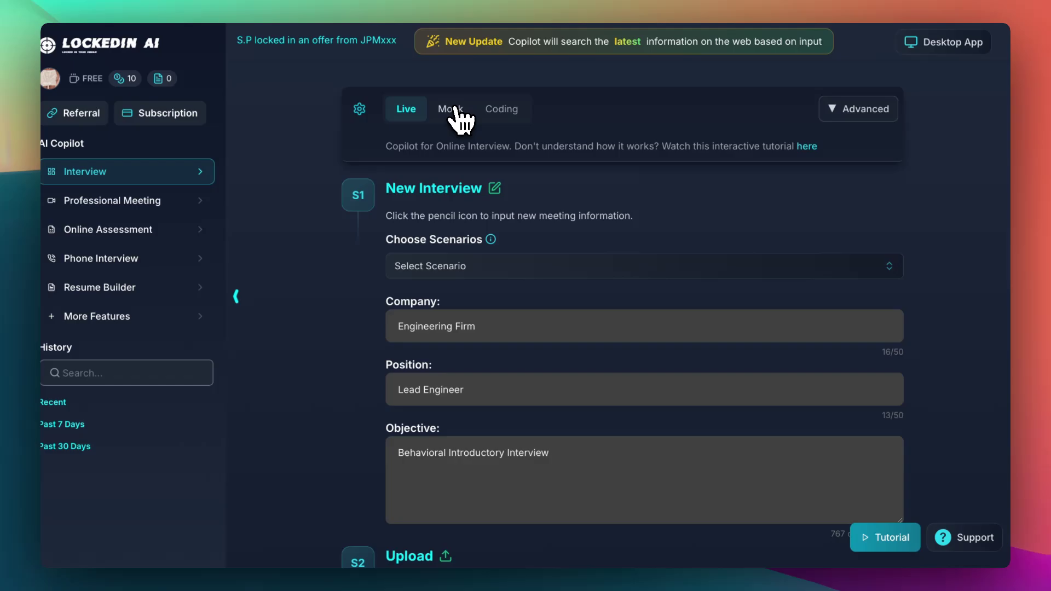
Switch to the Mock tab to see the simulator's Upload, Audio Input and START SIMULATOR steps.
left_click(450, 110)
scroll(484, 255, "down", 4)
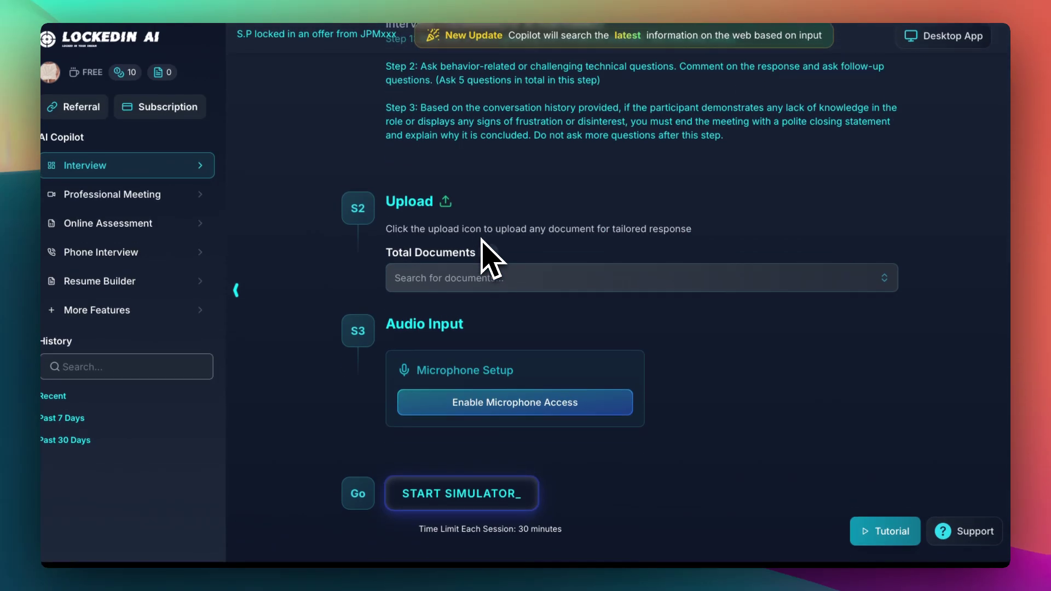
scroll(483, 255, "up", 4)
scroll(481, 386, "down", 4)
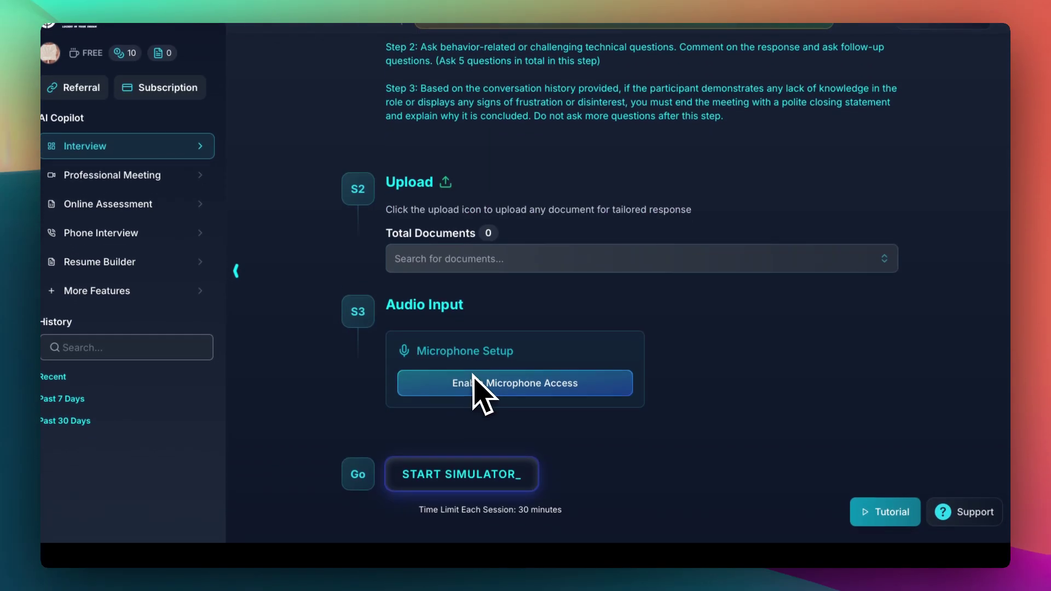